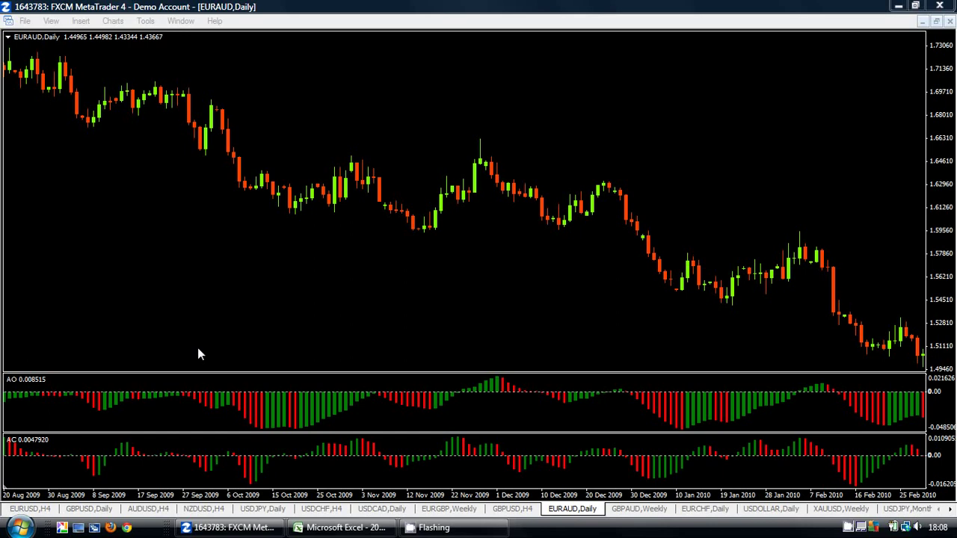
- Bring the price workbook forward and head column H with 'H+L/2'
{"action": "left_click", "coordinate": [312, 527]}
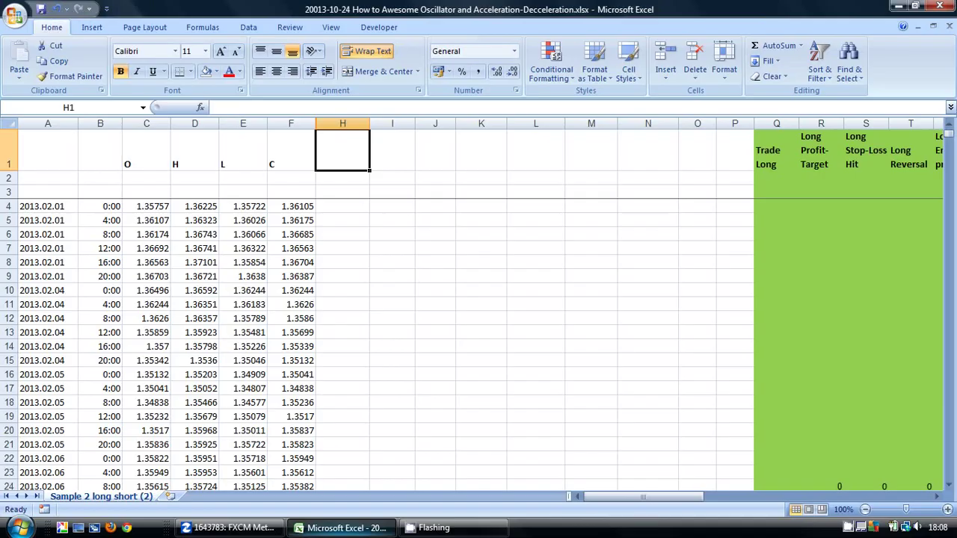
{"action": "left_click", "coordinate": [450, 336]}
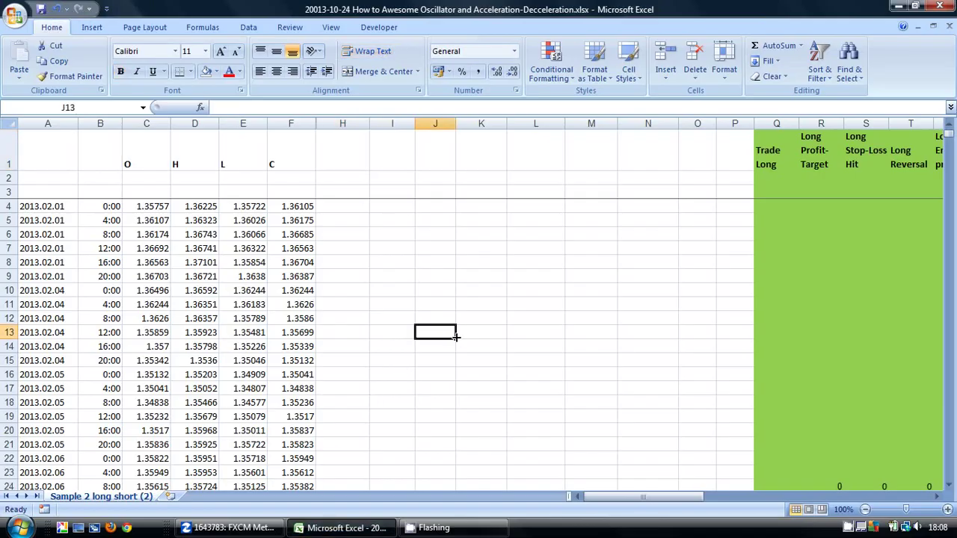
{"action": "left_click", "coordinate": [336, 157]}
{"action": "scroll", "coordinate": [391, 262], "scroll_direction": "right", "scroll_amount": 3}
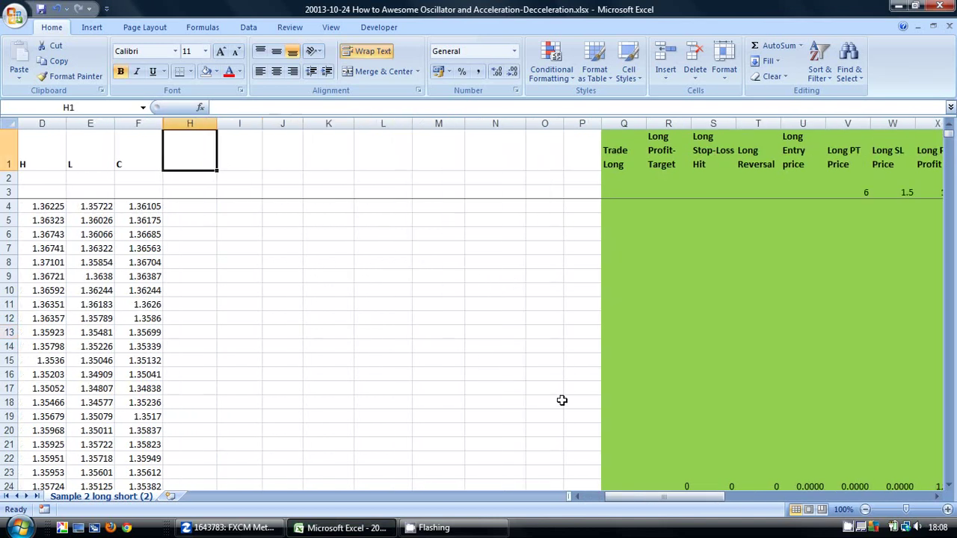
{"action": "left_click_drag", "start_coordinate": [640, 498], "coordinate": [612, 504]}
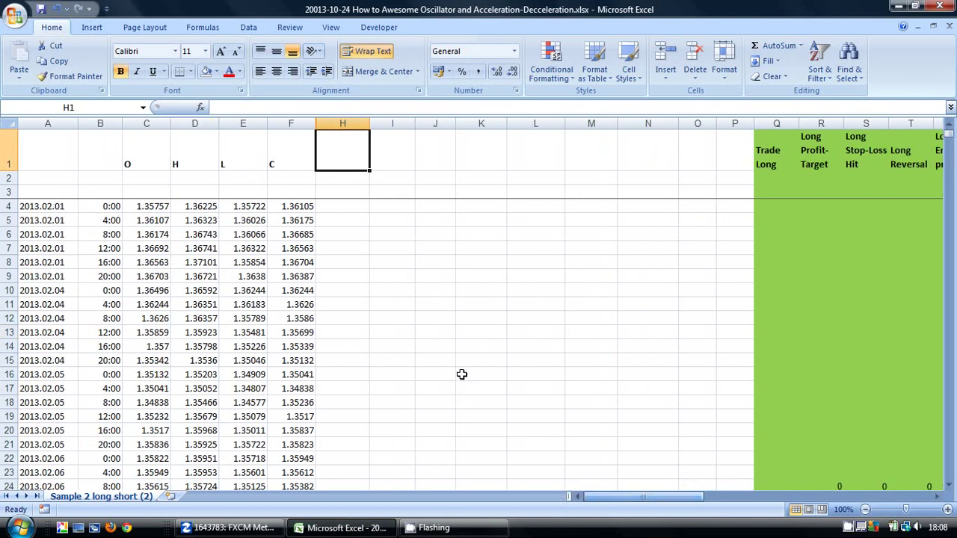
{"action": "left_click", "coordinate": [398, 291]}
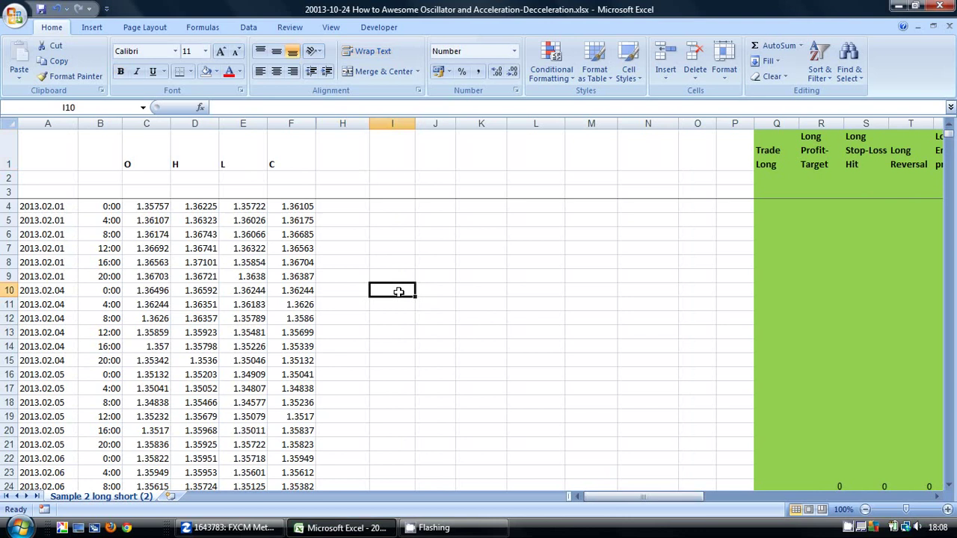
{"action": "left_click", "coordinate": [337, 159]}
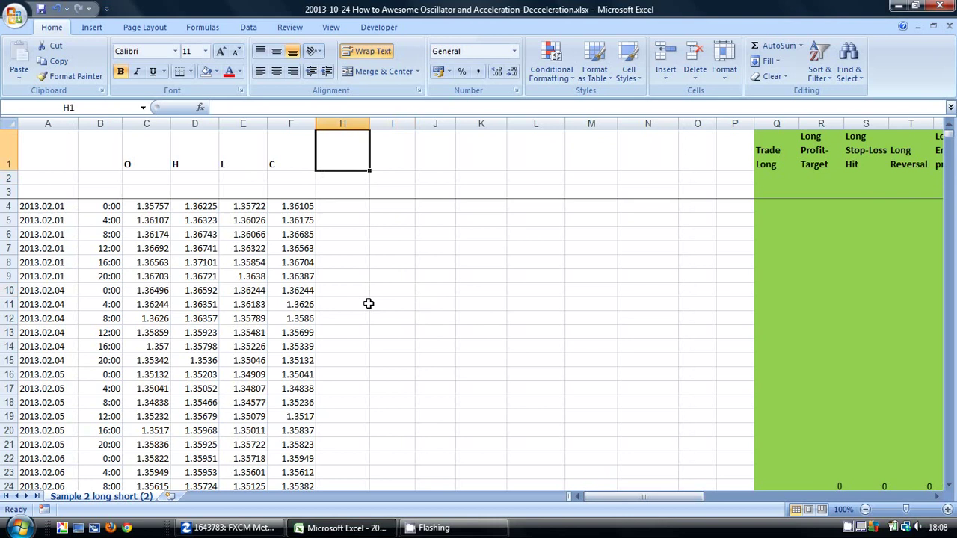
{"action": "type", "text": "H"}
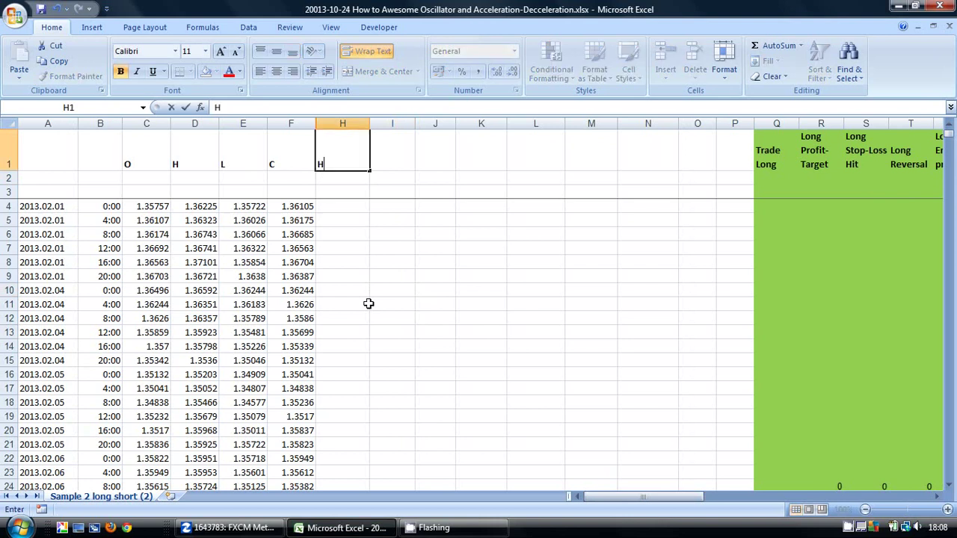
{"action": "type", "text": "+L/2"}
{"action": "key", "text": "Return"}
- Enter the midpoint formula =(D4+E4)/2 in cell H4
{"action": "left_click", "coordinate": [331, 207]}
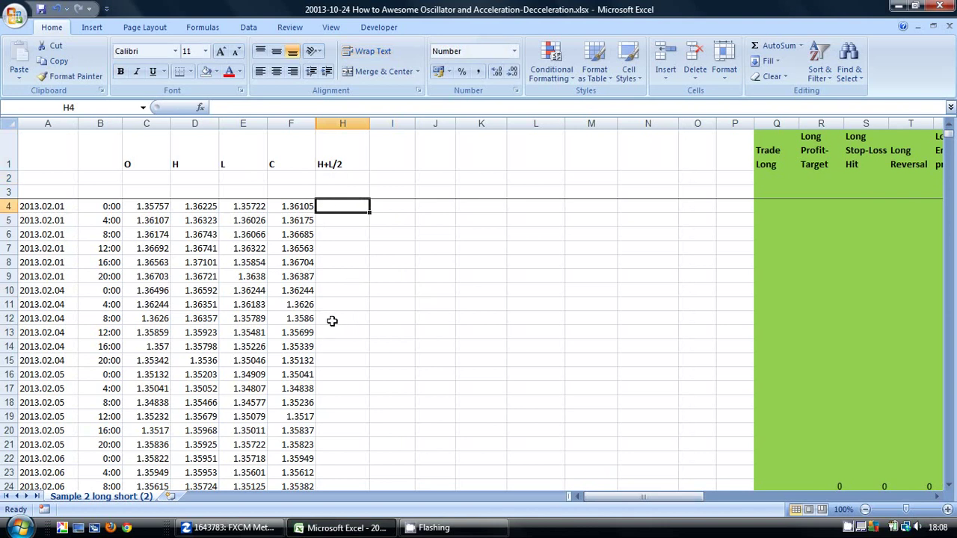
{"action": "type", "text": "="}
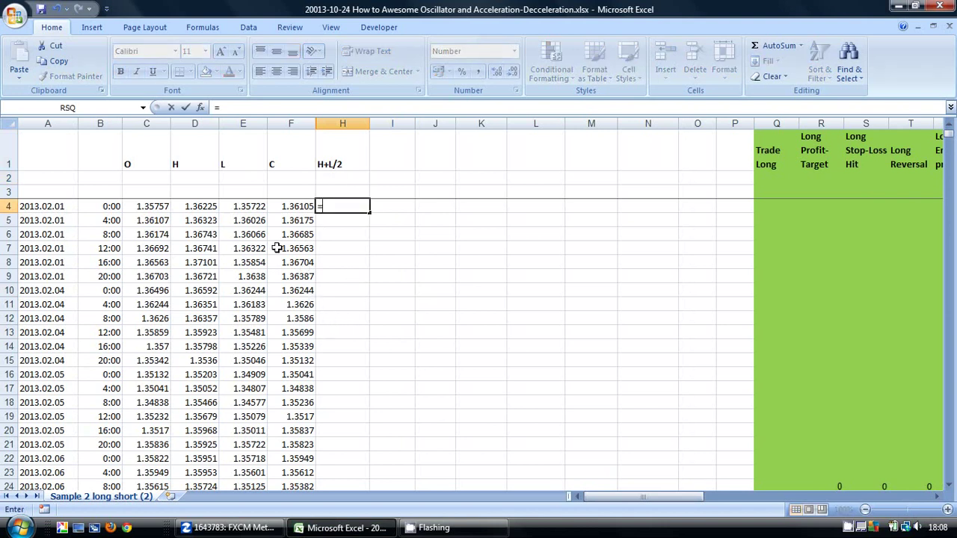
{"action": "left_click", "coordinate": [196, 205]}
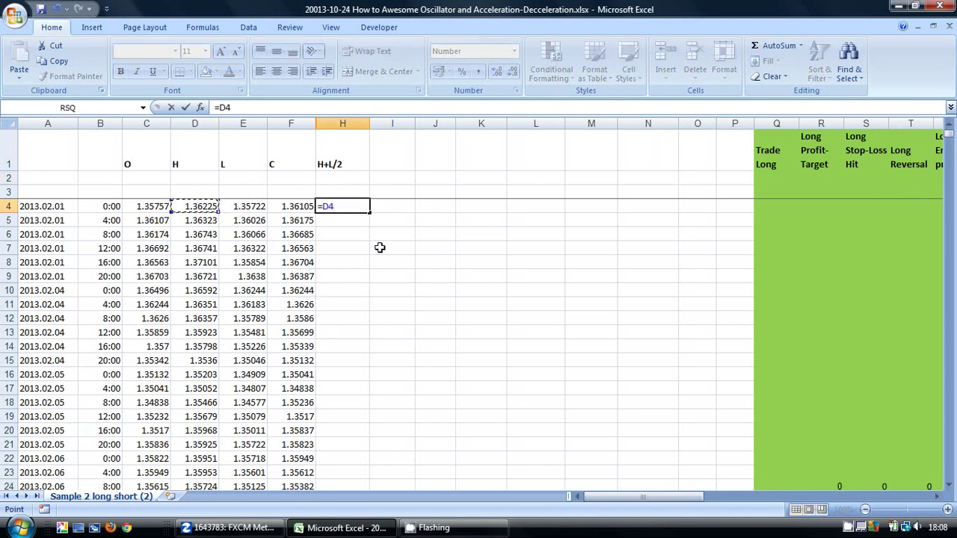
{"action": "type", "text": "+"}
{"action": "left_click", "coordinate": [262, 204]}
{"action": "left_click", "coordinate": [260, 108]}
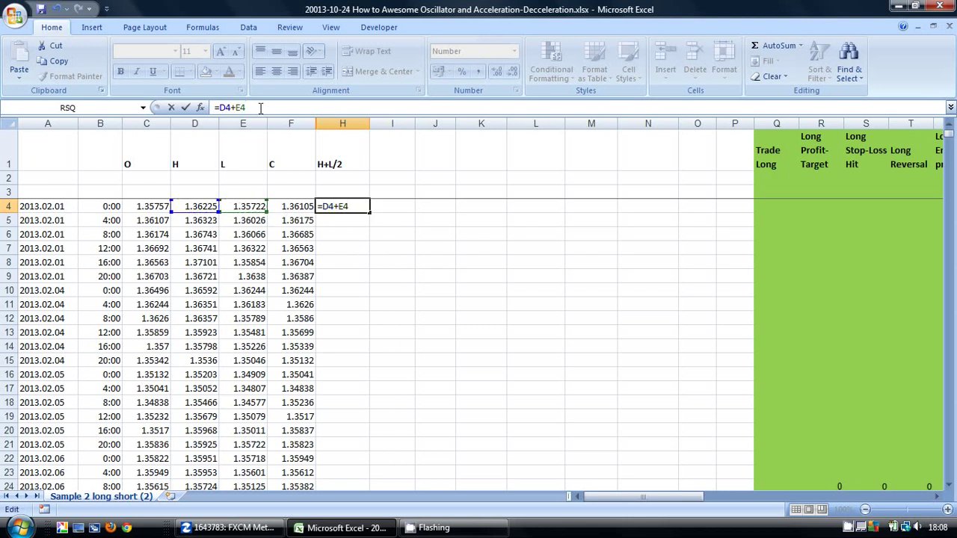
{"action": "type", "text": ")"}
{"action": "key", "text": "Left"}
{"action": "key", "text": "Left"}
{"action": "key", "text": "Left"}
{"action": "key", "text": "Left"}
{"action": "key", "text": "Left"}
{"action": "key", "text": "Left"}
{"action": "type", "text": "("}
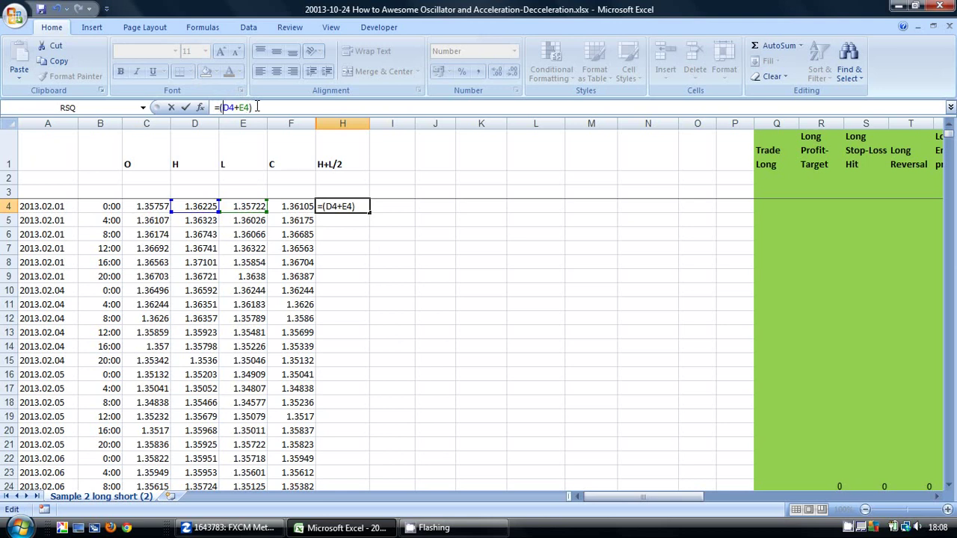
{"action": "left_click", "coordinate": [257, 106]}
{"action": "type", "text": "/2"}
{"action": "key", "text": "Return"}
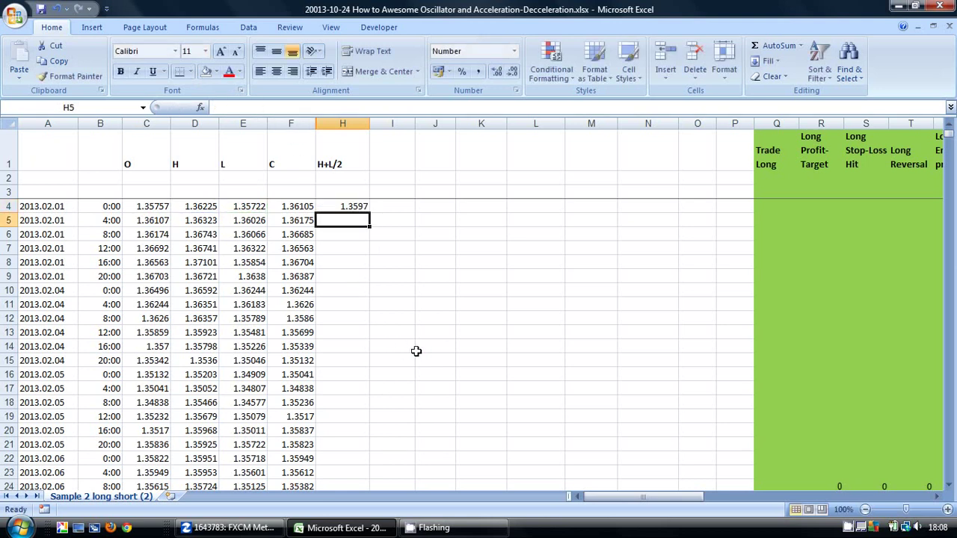
- Fill the H4 formula down column H through all the price rows
{"action": "left_click", "coordinate": [354, 205]}
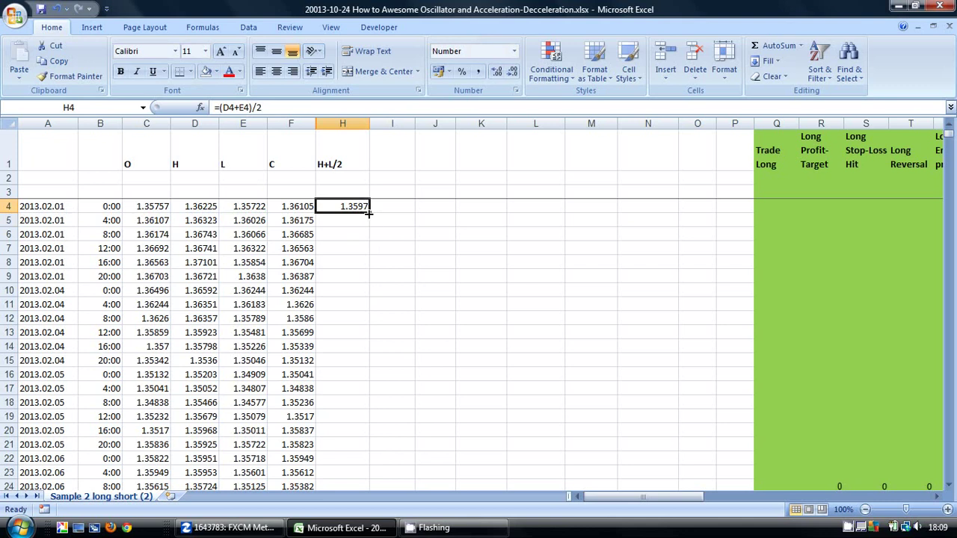
{"action": "double_click", "coordinate": [368, 213]}
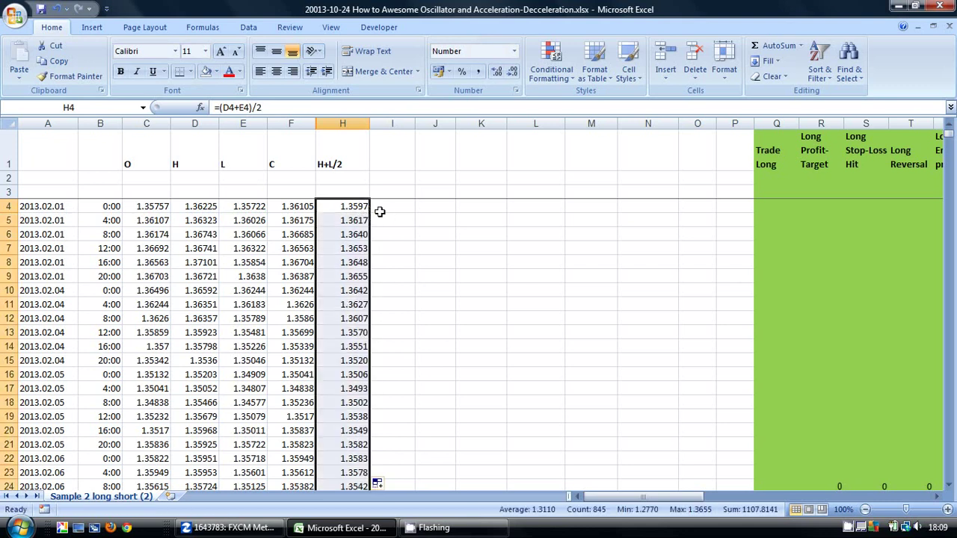
{"action": "left_click", "coordinate": [412, 264]}
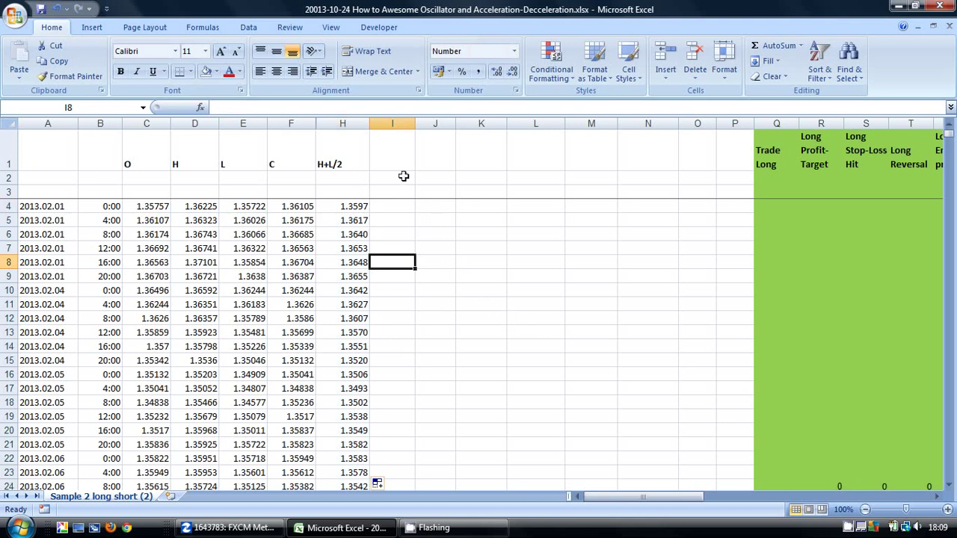
- Head columns I and J 'SMA' with periods 5 and 34 in row 2
{"action": "left_click", "coordinate": [386, 159]}
{"action": "type", "text": "SMA"}
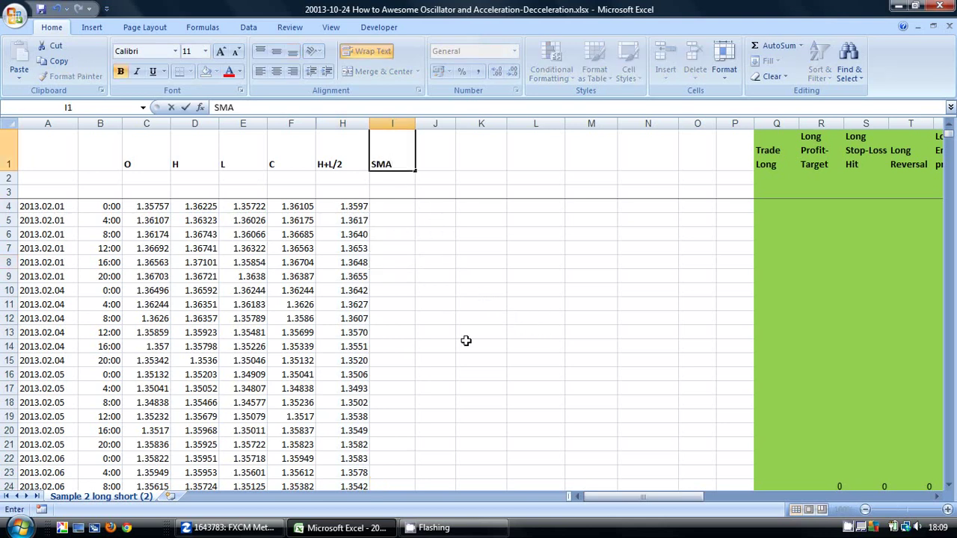
{"action": "key", "text": "Tab"}
{"action": "type", "text": "SMA"}
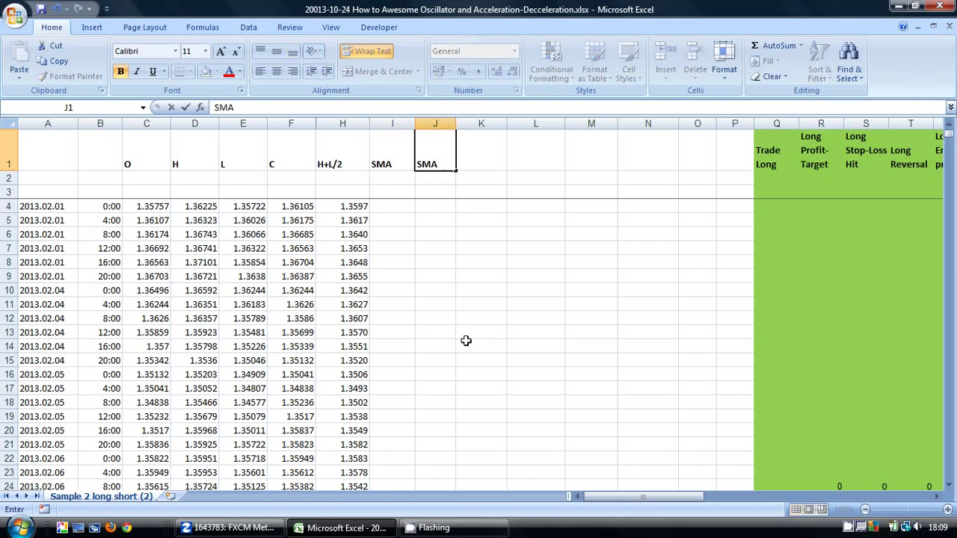
{"action": "key", "text": "Return"}
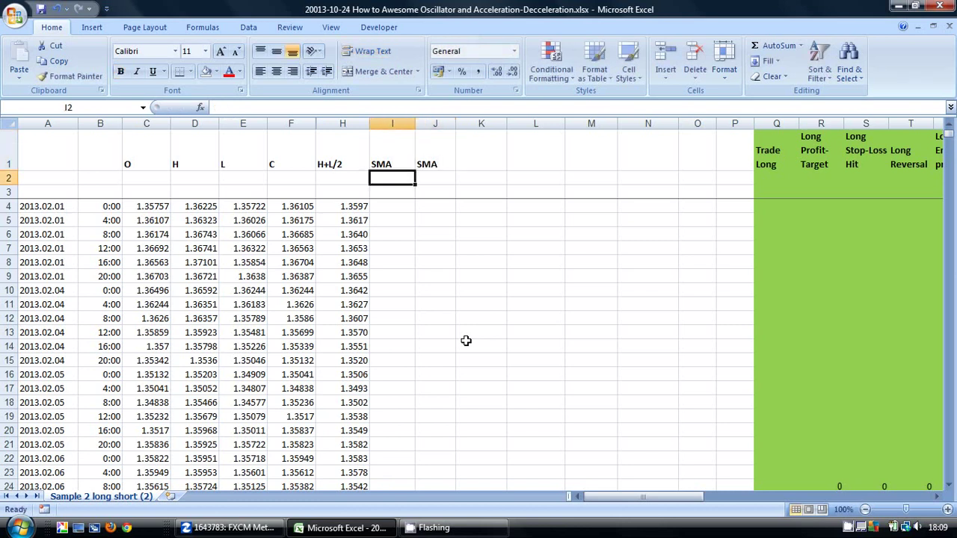
{"action": "type", "text": "5"}
{"action": "key", "text": "Tab"}
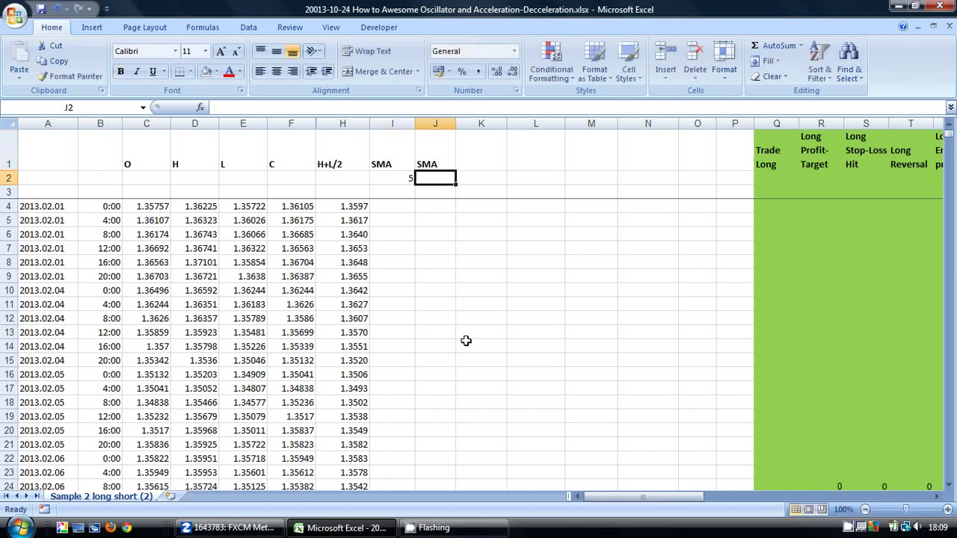
{"action": "type", "text": "34"}
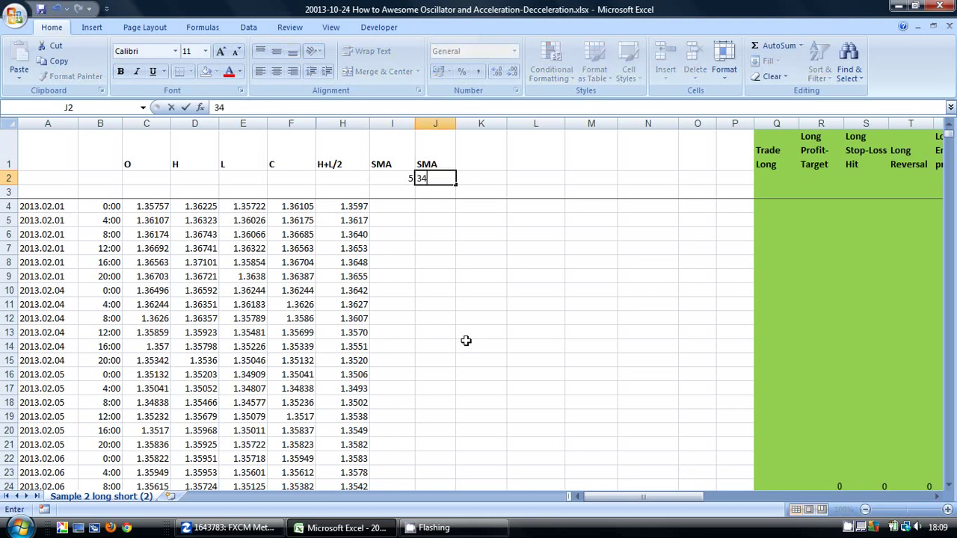
{"action": "key", "text": "Down"}
{"action": "key", "text": "Down"}
{"action": "key", "text": "Down"}
{"action": "key", "text": "Left"}
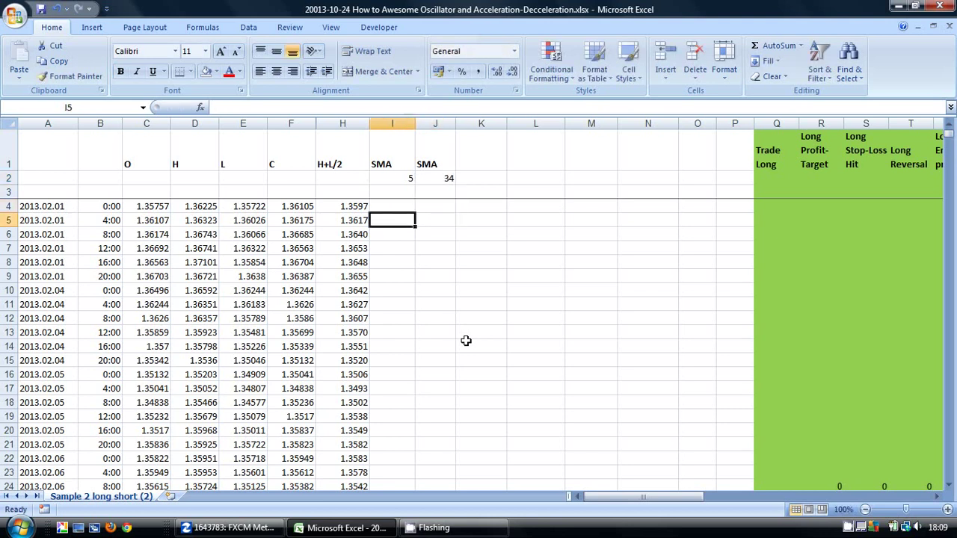
- Enter =AVERAGE(H4:H8) in I8 and fill the 5-period SMA down column I
{"action": "left_click_drag", "start_coordinate": [342, 206], "coordinate": [342, 256]}
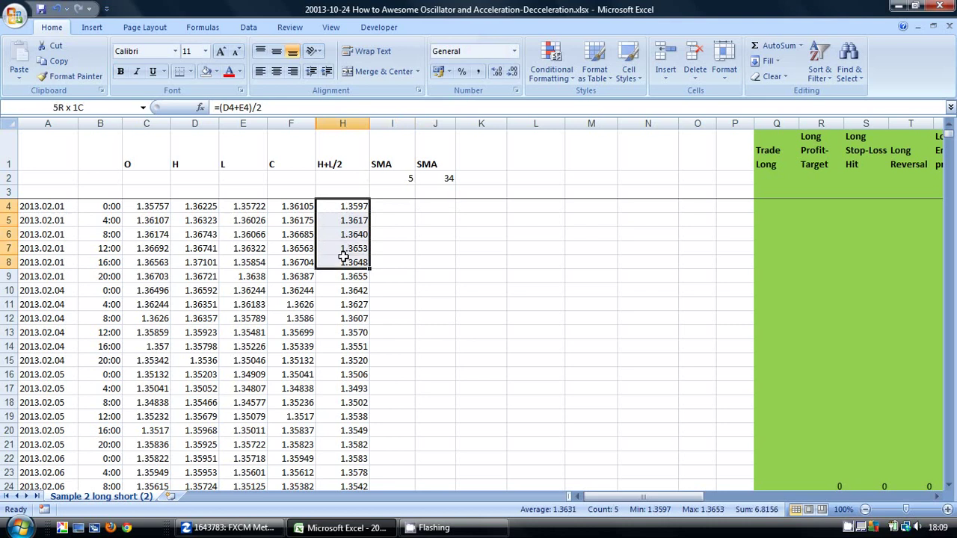
{"action": "left_click", "coordinate": [378, 263]}
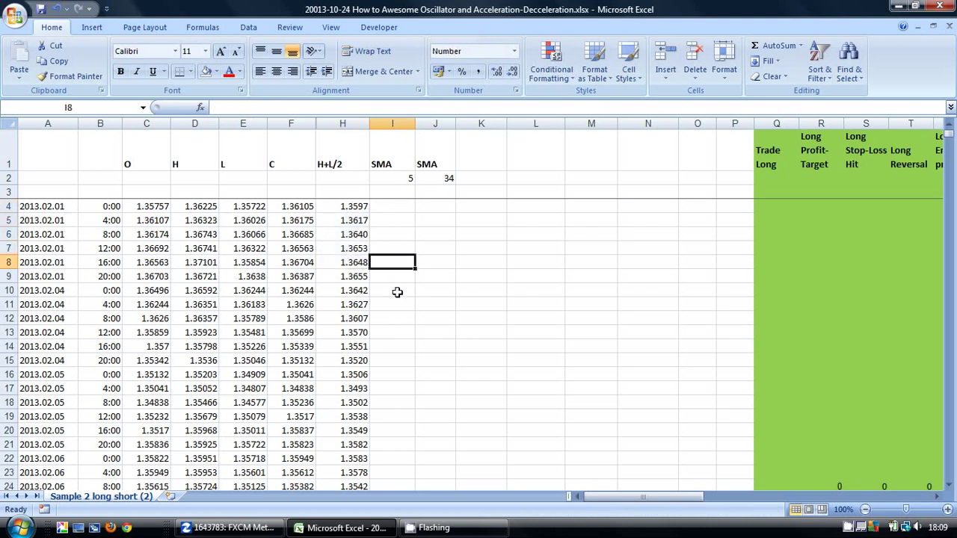
{"action": "type", "text": "=avera"}
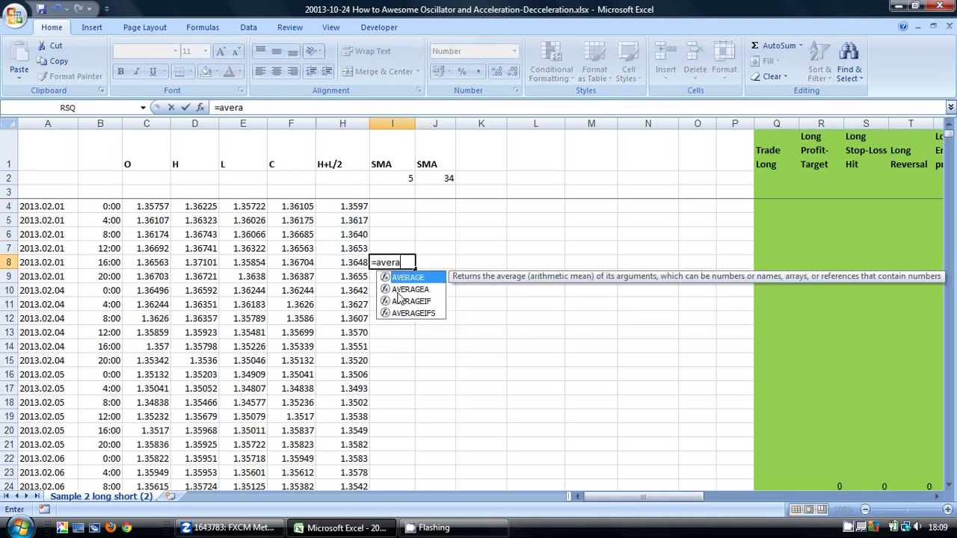
{"action": "type", "text": "ge("}
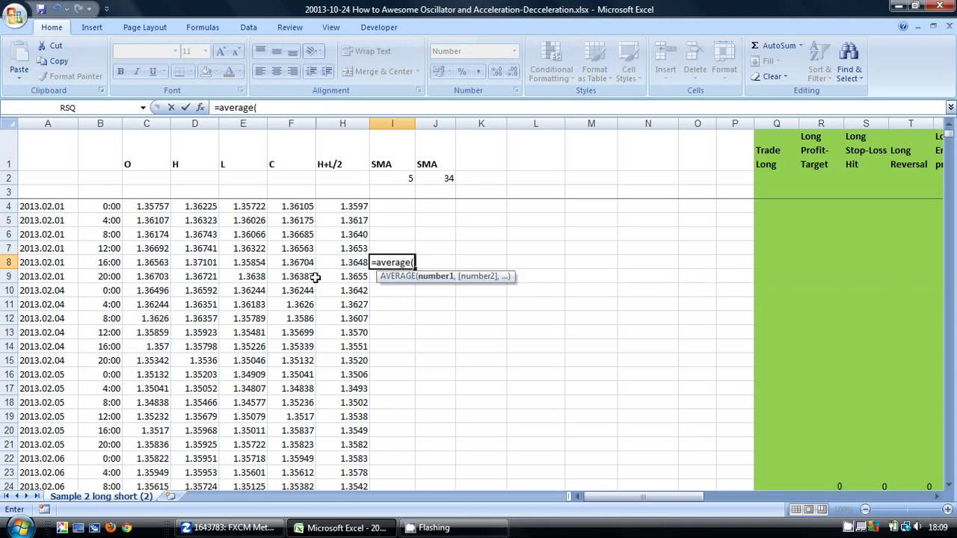
{"action": "left_click_drag", "start_coordinate": [347, 262], "coordinate": [351, 208]}
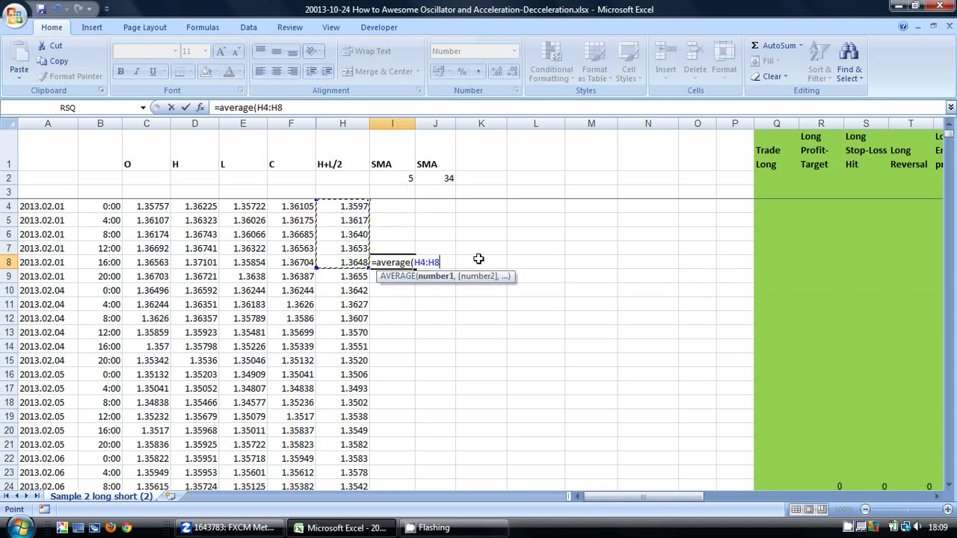
{"action": "type", "text": ")"}
{"action": "key", "text": "Return"}
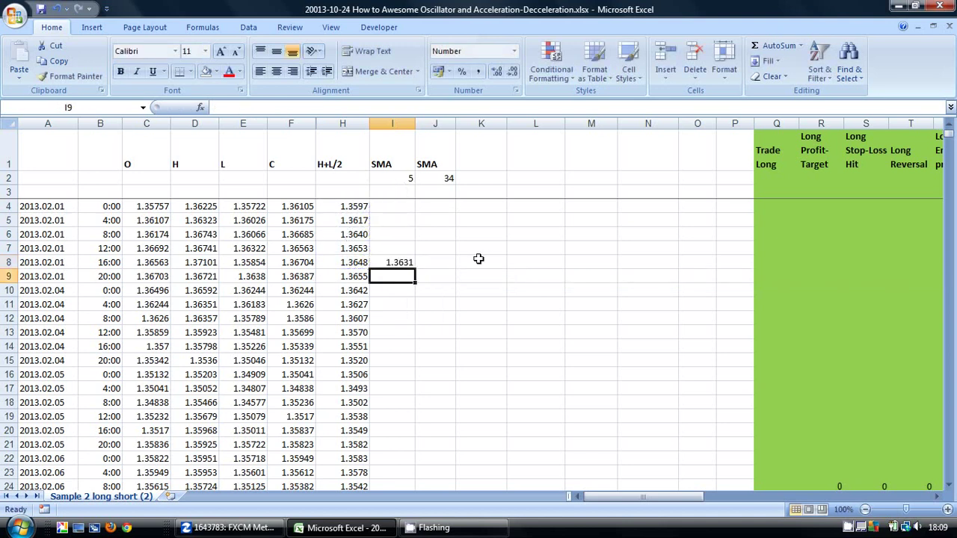
{"action": "left_click", "coordinate": [393, 260]}
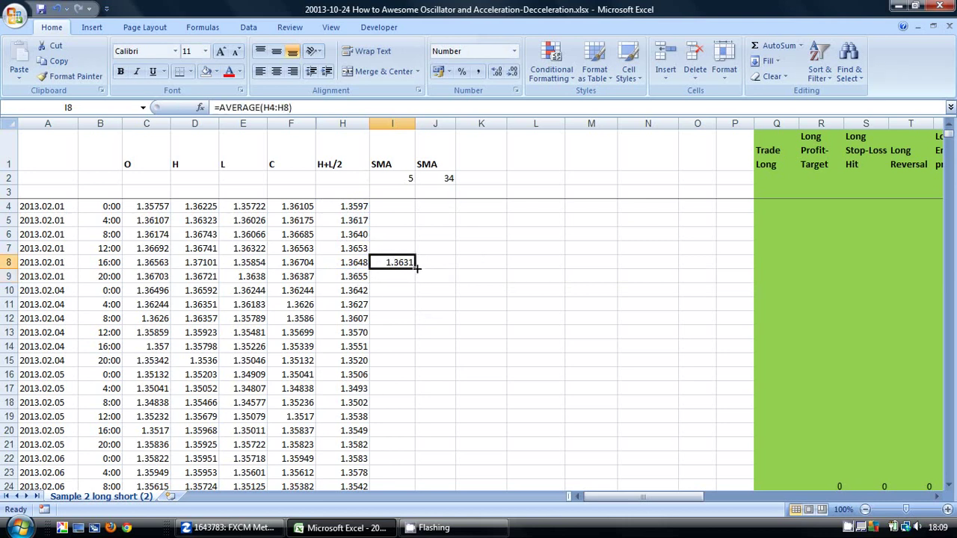
{"action": "double_click", "coordinate": [415, 271]}
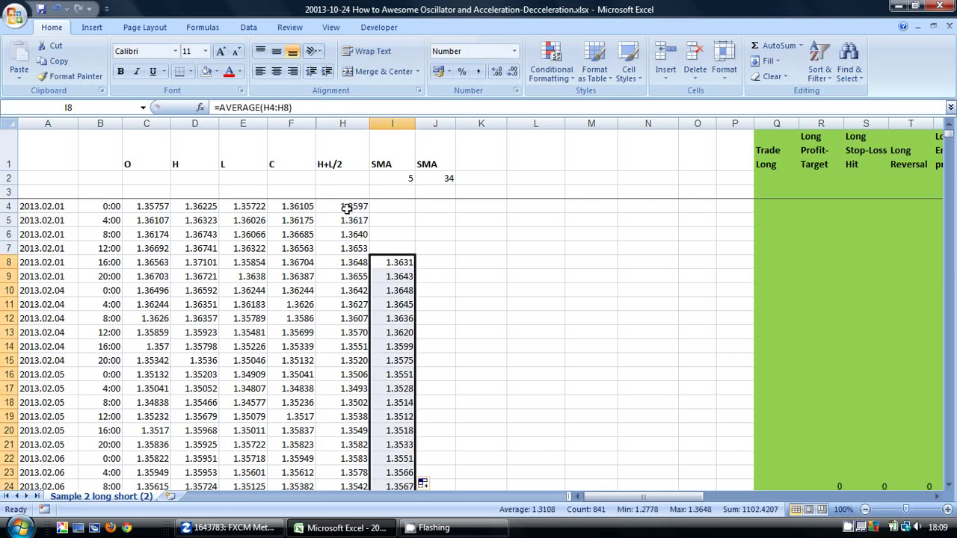
- Enter =AVERAGE(H4:H37) in J37, giving the first 34-period SMA of 1.3537
{"action": "left_click_drag", "start_coordinate": [344, 206], "coordinate": [357, 459]}
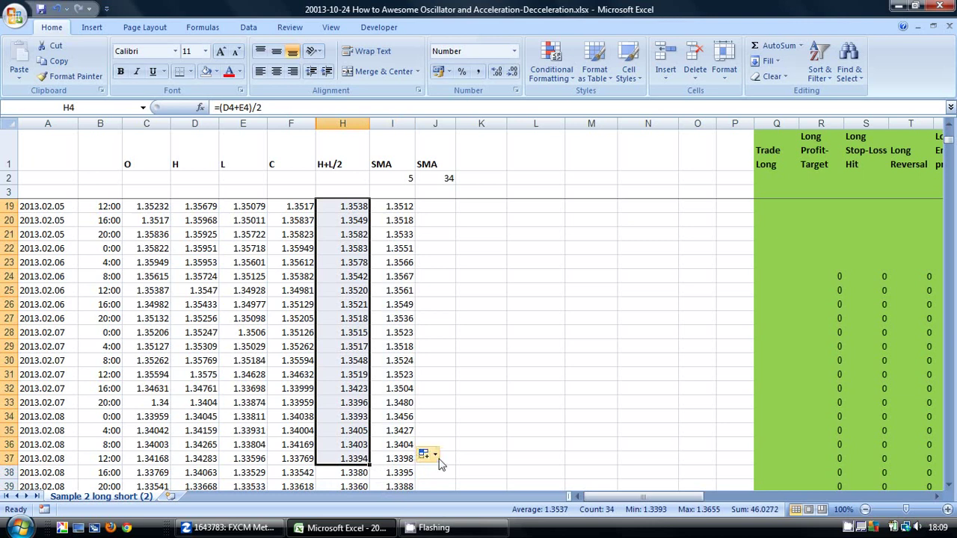
{"action": "left_click", "coordinate": [440, 458]}
{"action": "type", "text": "=average("}
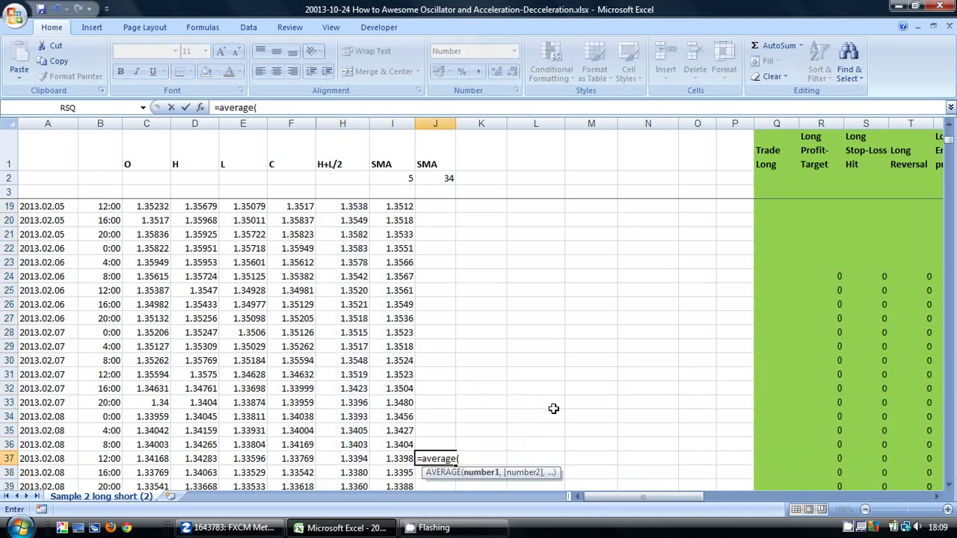
{"action": "left_click_drag", "start_coordinate": [354, 456], "coordinate": [348, 207]}
{"action": "type", "text": ")"}
{"action": "key", "text": "Return"}
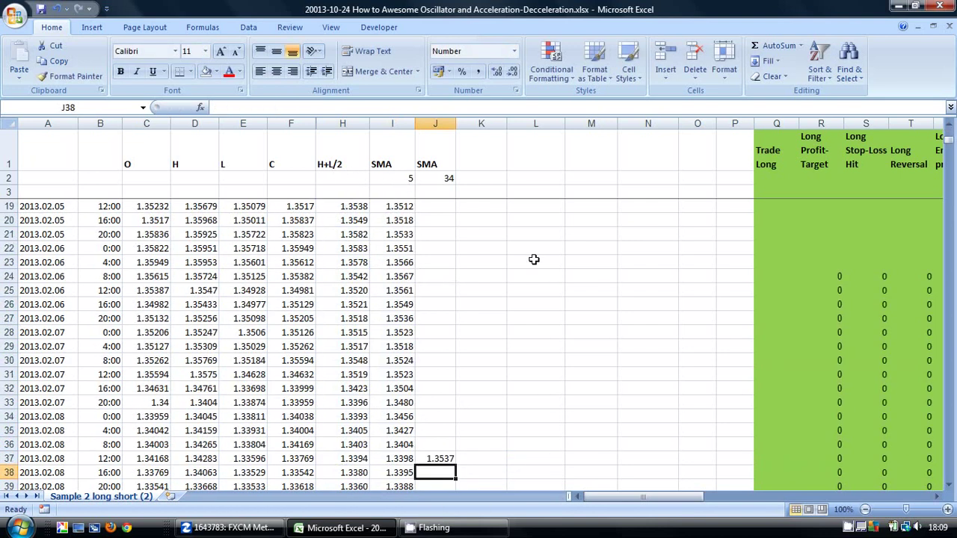
{"action": "left_click", "coordinate": [448, 458]}
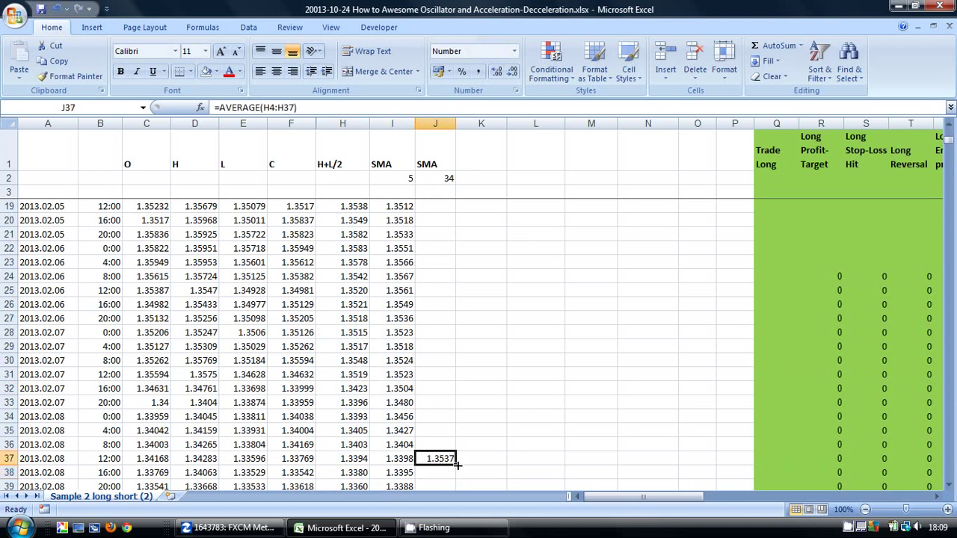
- Copy the 34-period SMA down column J and label K1 'AO'
{"action": "double_click", "coordinate": [456, 464]}
{"action": "left_click", "coordinate": [472, 153]}
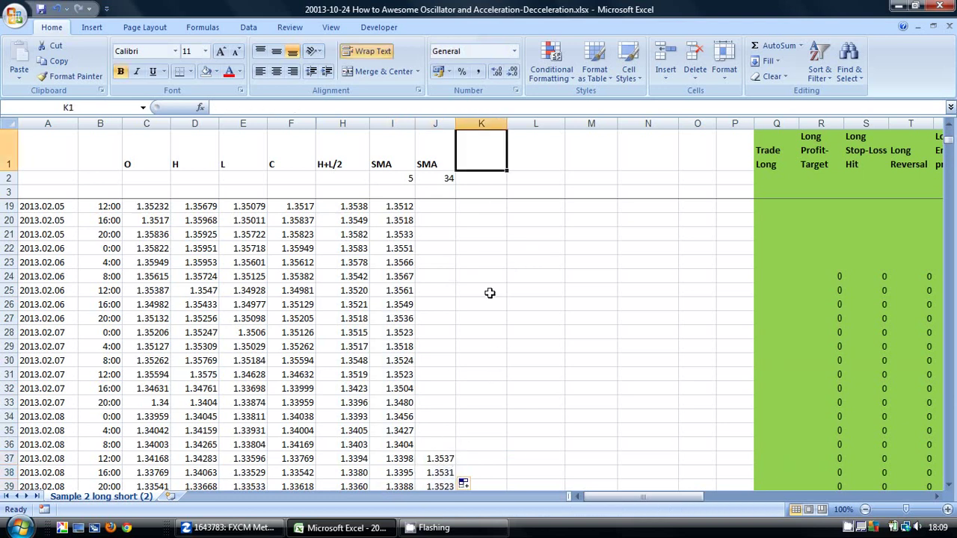
{"action": "type", "text": "A)"}
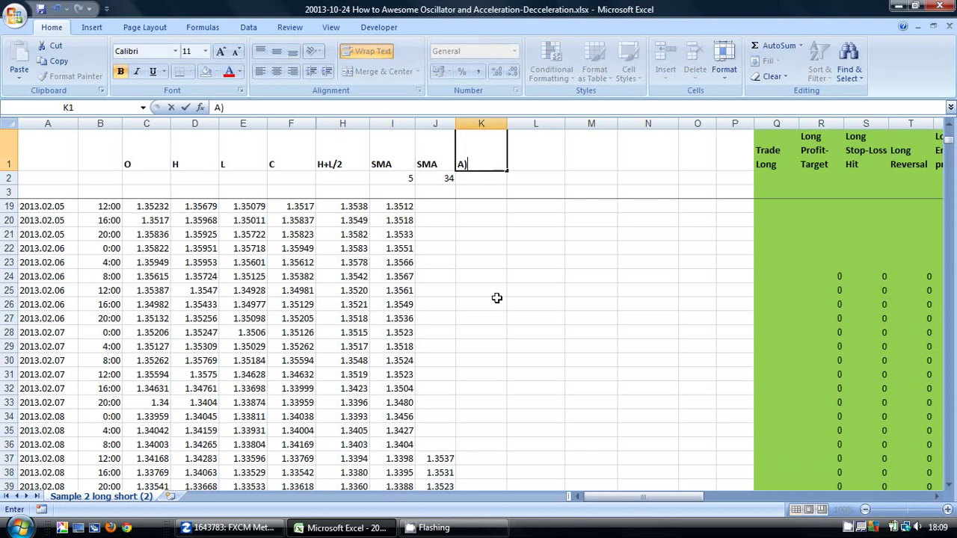
{"action": "key", "text": "BackSpace"}
{"action": "type", "text": "0"}
{"action": "key", "text": "BackSpace"}
{"action": "type", "text": "O"}
{"action": "key", "text": "Return"}
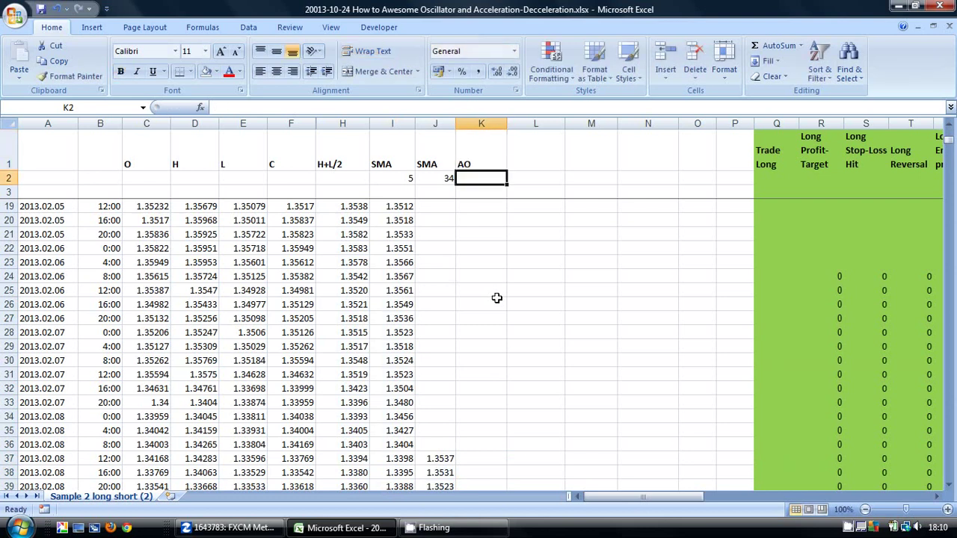
- Enter =I37-J37 in K37 and fill it down, starting at -0.0139
{"action": "left_click", "coordinate": [468, 459]}
{"action": "type", "text": "="}
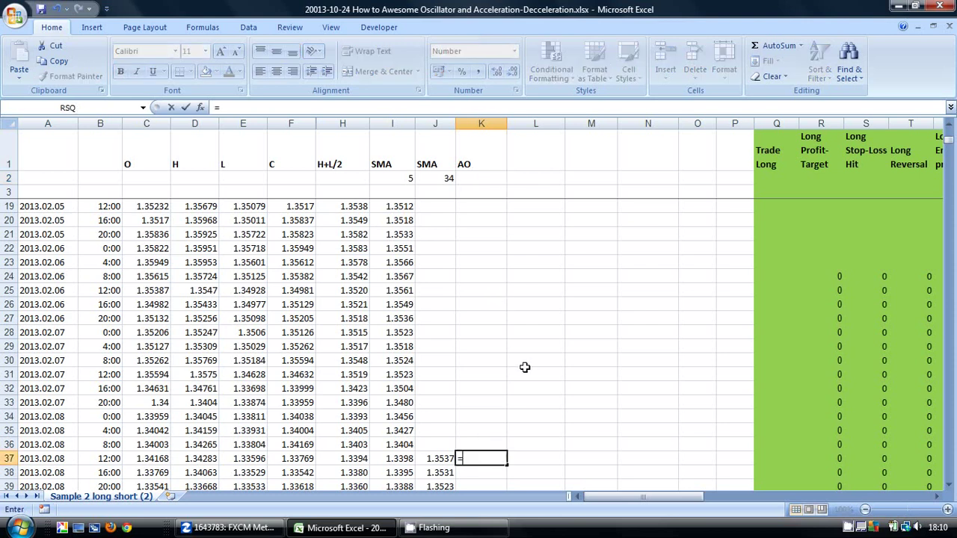
{"action": "left_click", "coordinate": [398, 461]}
{"action": "type", "text": "-"}
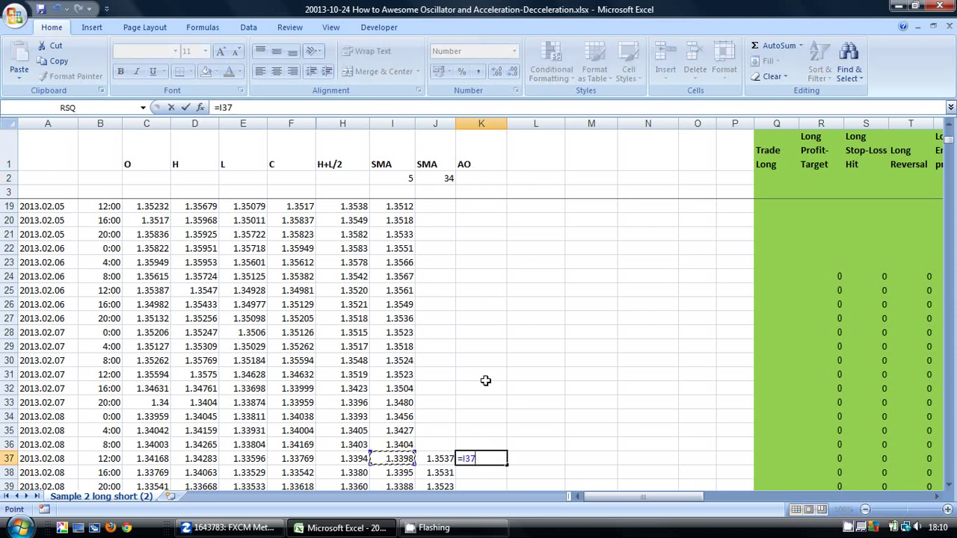
{"action": "left_click", "coordinate": [433, 462]}
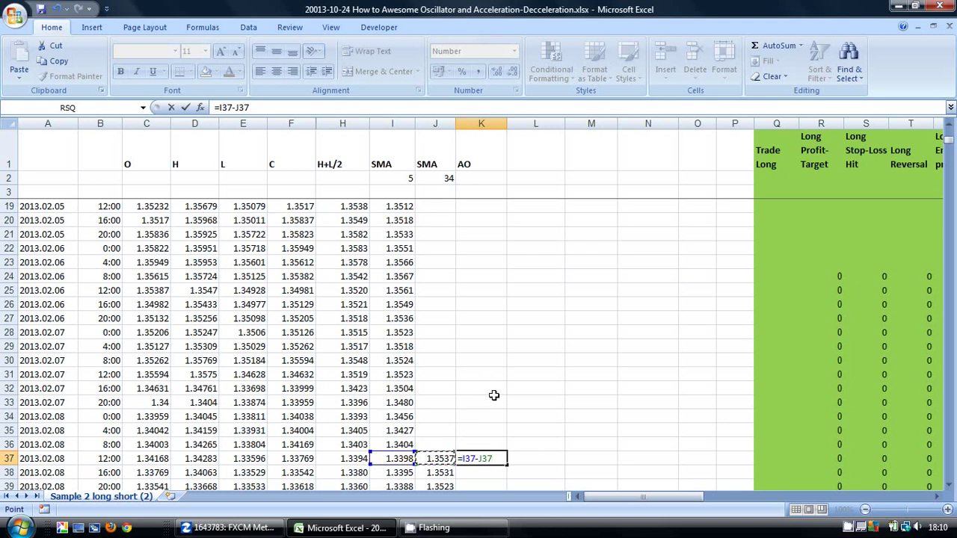
{"action": "key", "text": "Return"}
{"action": "left_click", "coordinate": [487, 458]}
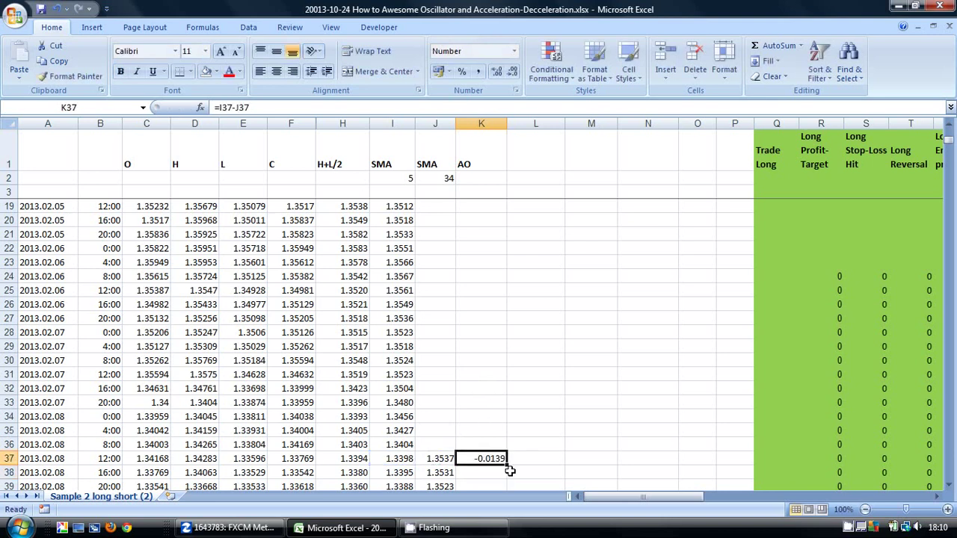
{"action": "left_click_drag", "start_coordinate": [509, 464], "coordinate": [513, 482]}
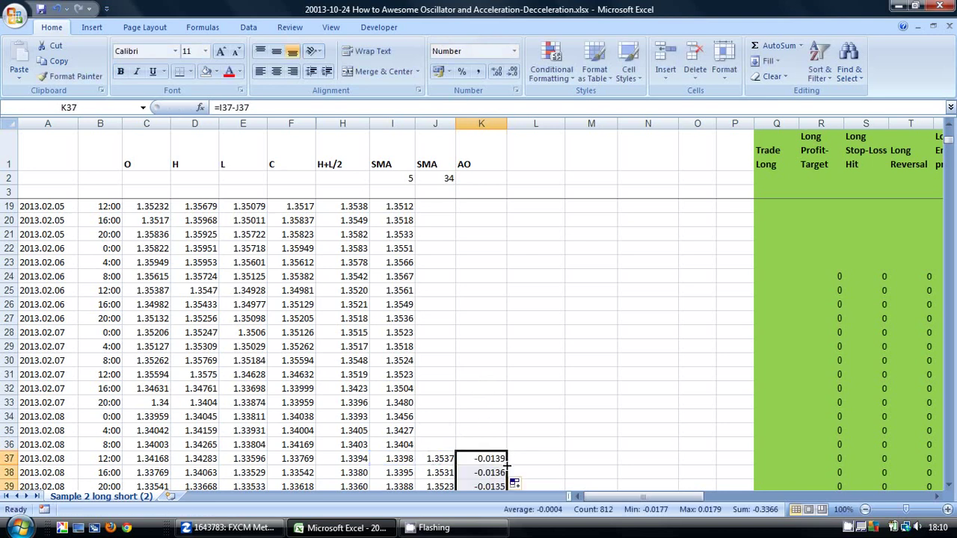
{"action": "left_click", "coordinate": [550, 420]}
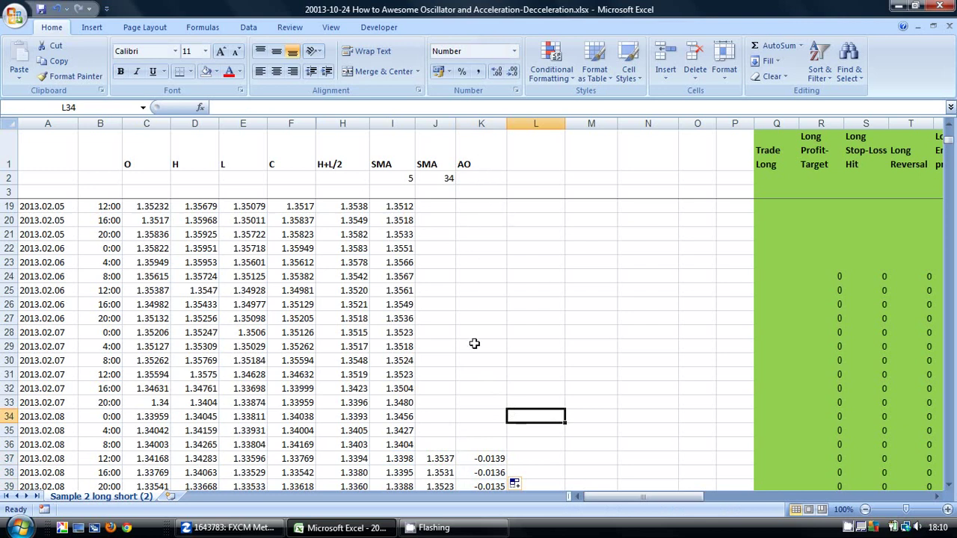
- Enter =AVERAGE(K37:K41) in L41 and fill it down column L (-0.0135, -0.0133, -0.0129)
{"action": "left_click", "coordinate": [535, 161]}
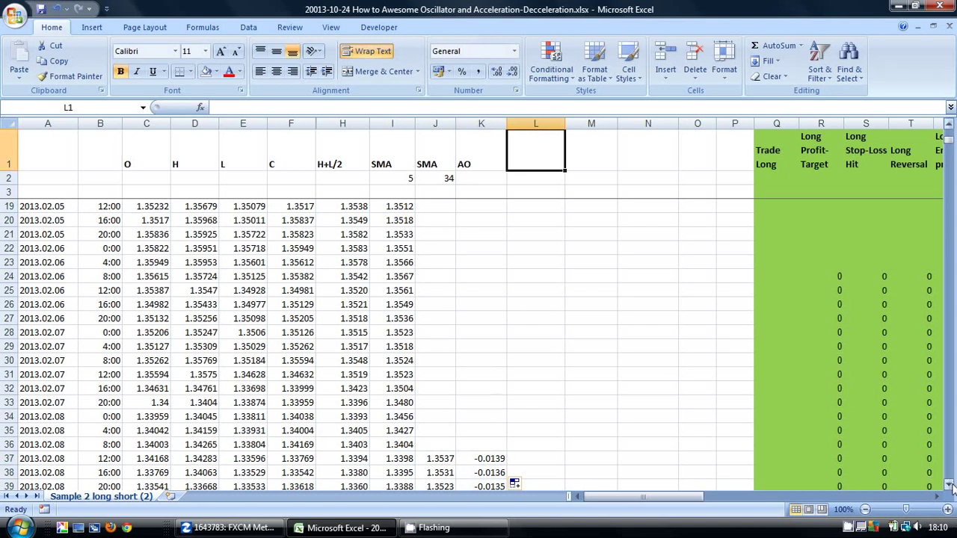
{"action": "scroll", "coordinate": [950, 486], "scroll_direction": "down", "scroll_amount": 2}
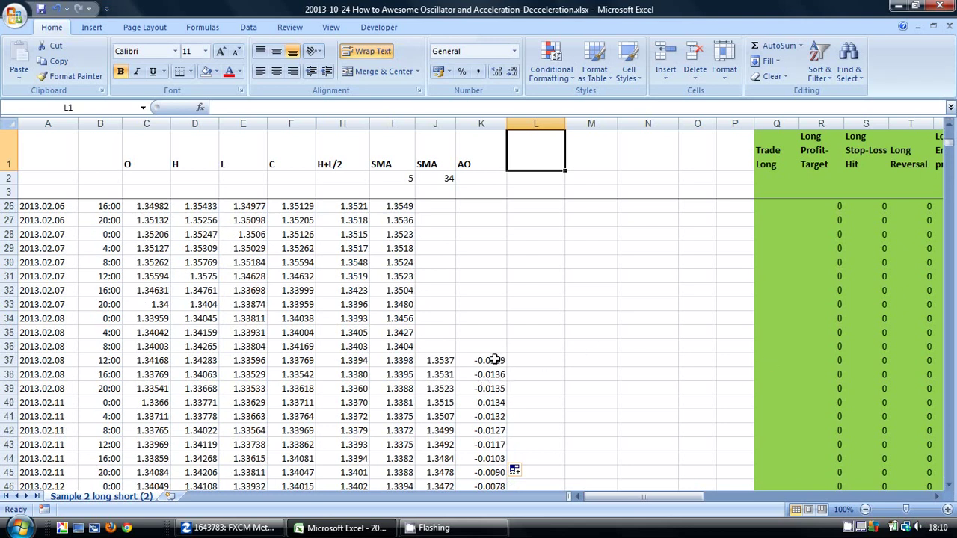
{"action": "left_click_drag", "start_coordinate": [495, 360], "coordinate": [492, 417]}
{"action": "left_click", "coordinate": [530, 420]}
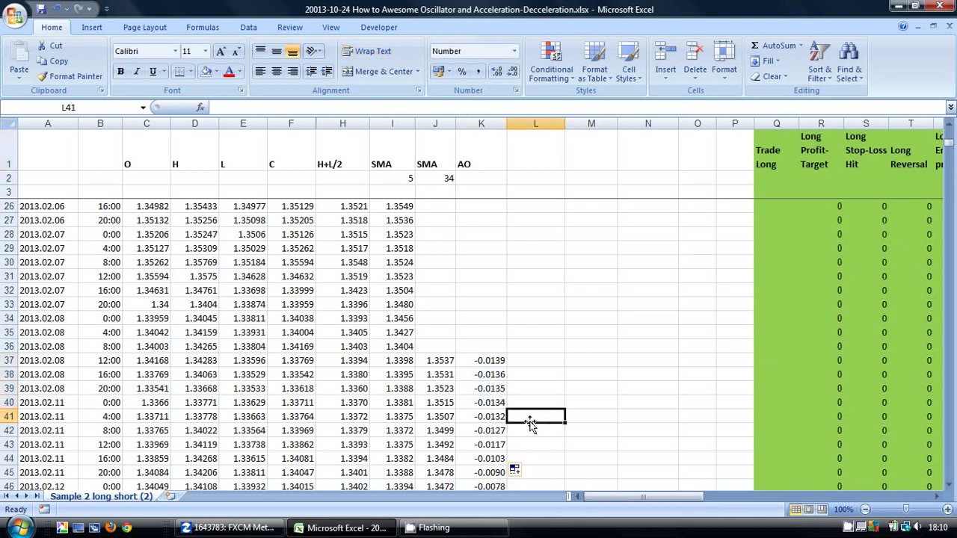
{"action": "type", "text": "=average("}
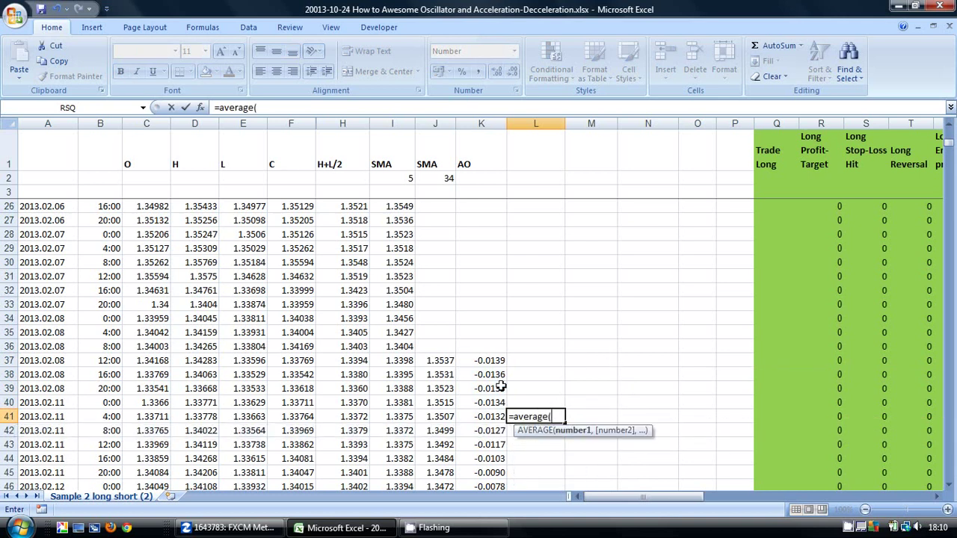
{"action": "left_click_drag", "start_coordinate": [487, 416], "coordinate": [493, 360]}
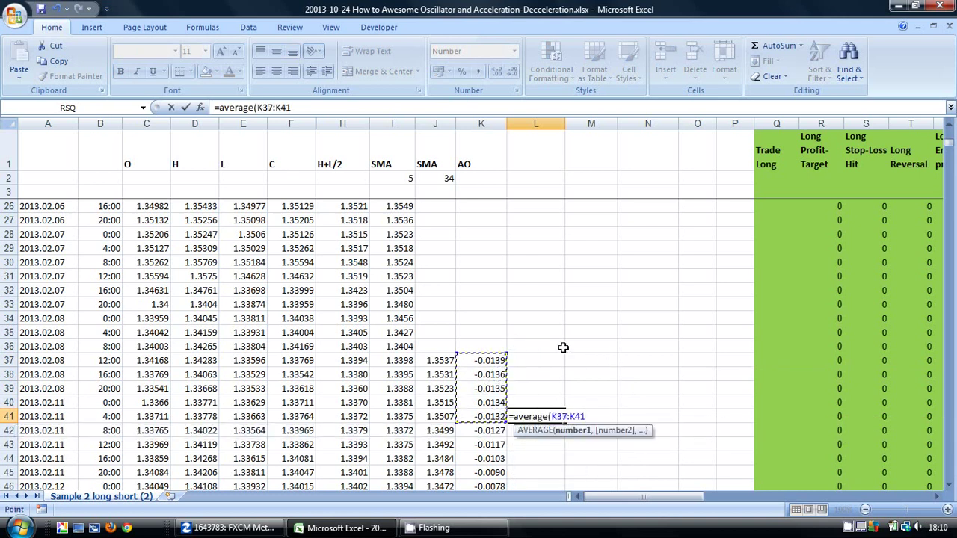
{"action": "type", "text": ")"}
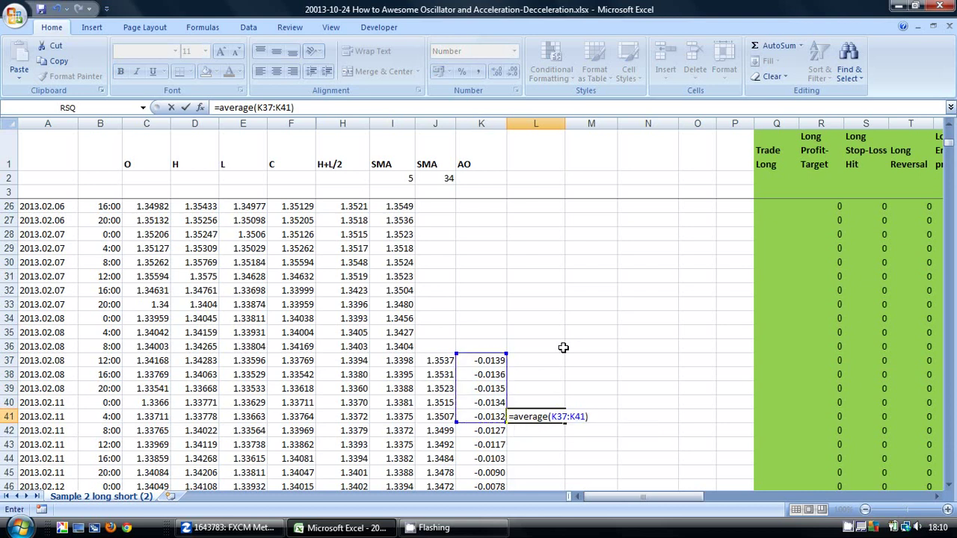
{"action": "key", "text": "Return"}
{"action": "left_click", "coordinate": [538, 414]}
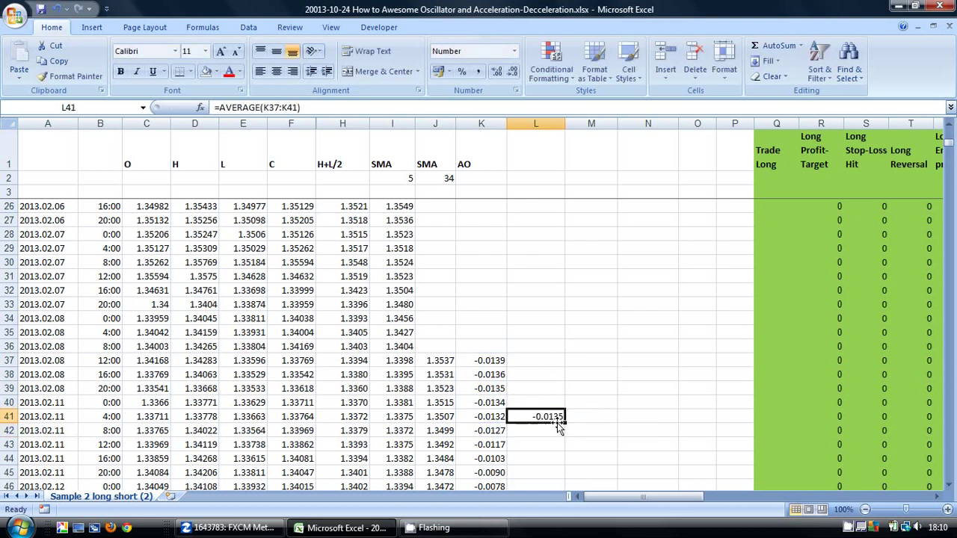
{"action": "double_click", "coordinate": [564, 423]}
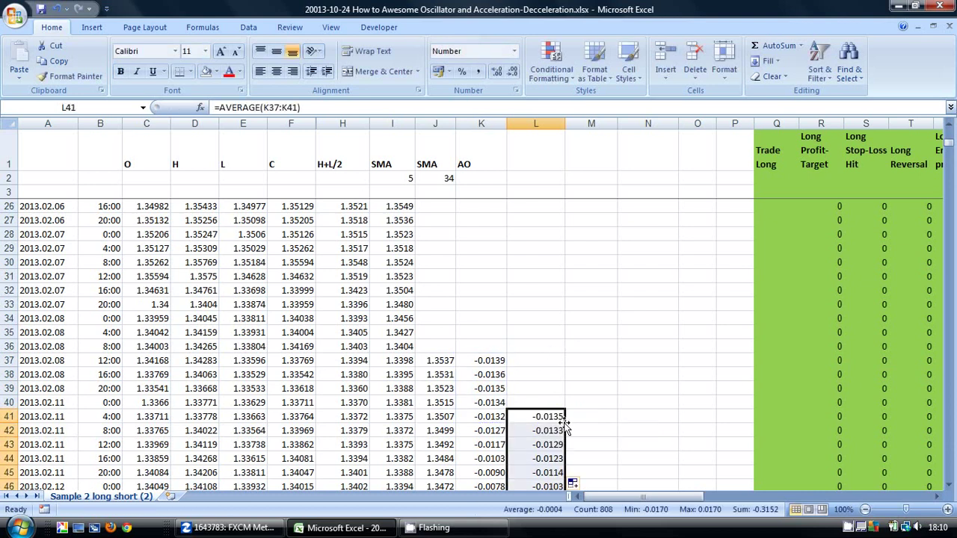
- Label cell M1 with the heading 'AC'
{"action": "left_click", "coordinate": [581, 168]}
{"action": "type", "text": "AC"}
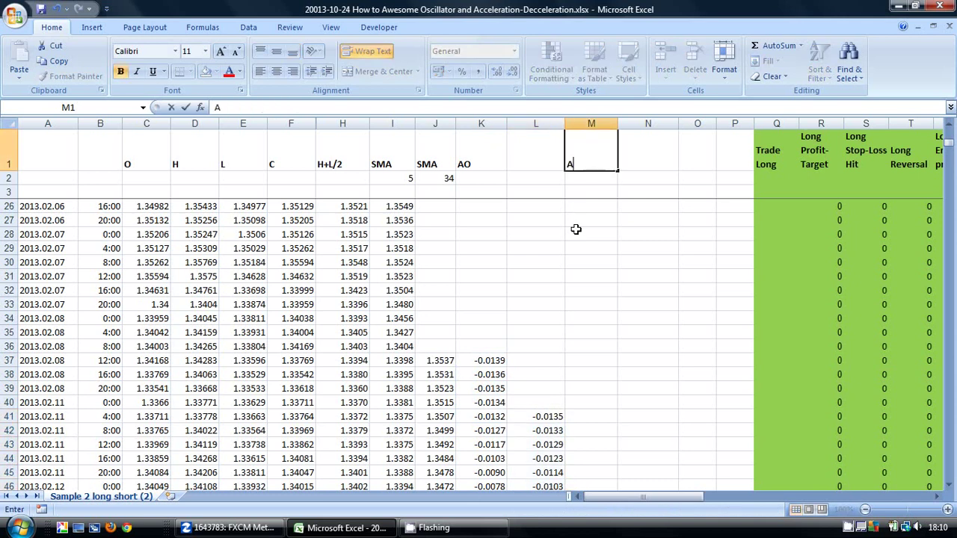
{"action": "left_click", "coordinate": [588, 254]}
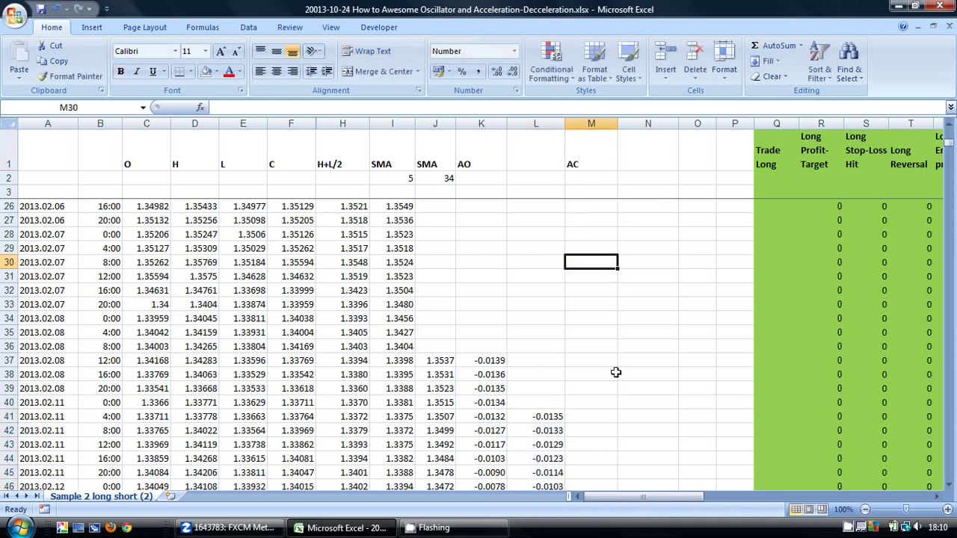
- Enter =K41-L41 in M41 and fill it down to M46
{"action": "left_click", "coordinate": [582, 420]}
{"action": "type", "text": "="}
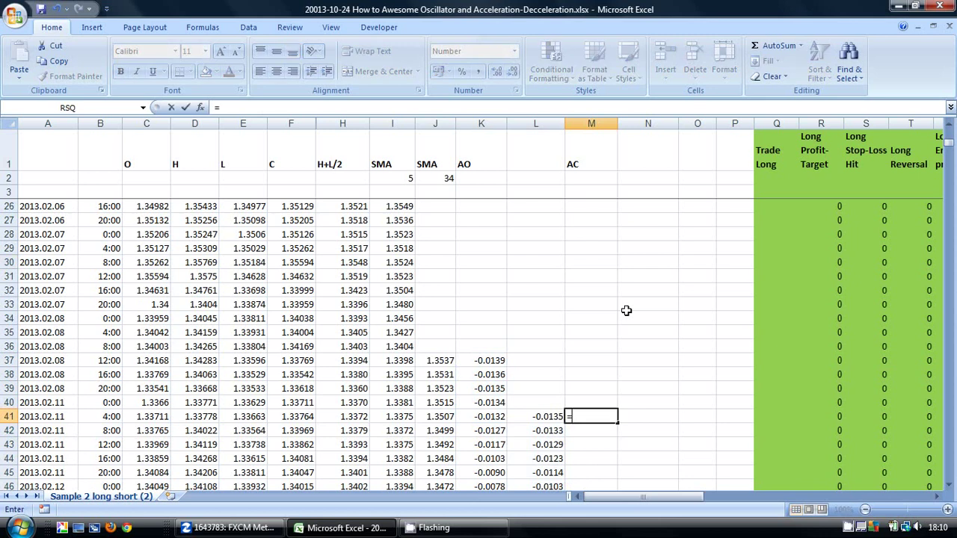
{"action": "left_click", "coordinate": [484, 417]}
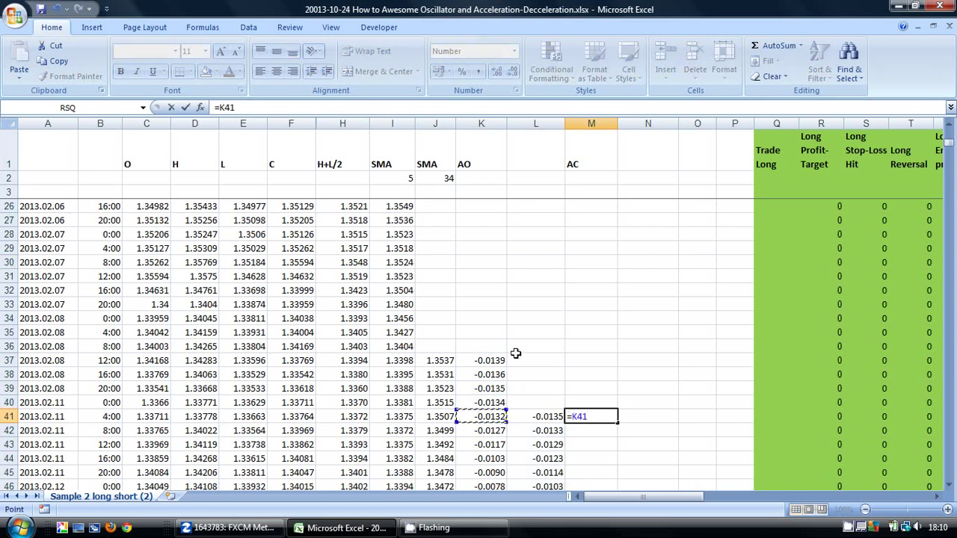
{"action": "type", "text": "-"}
{"action": "left_click", "coordinate": [551, 417]}
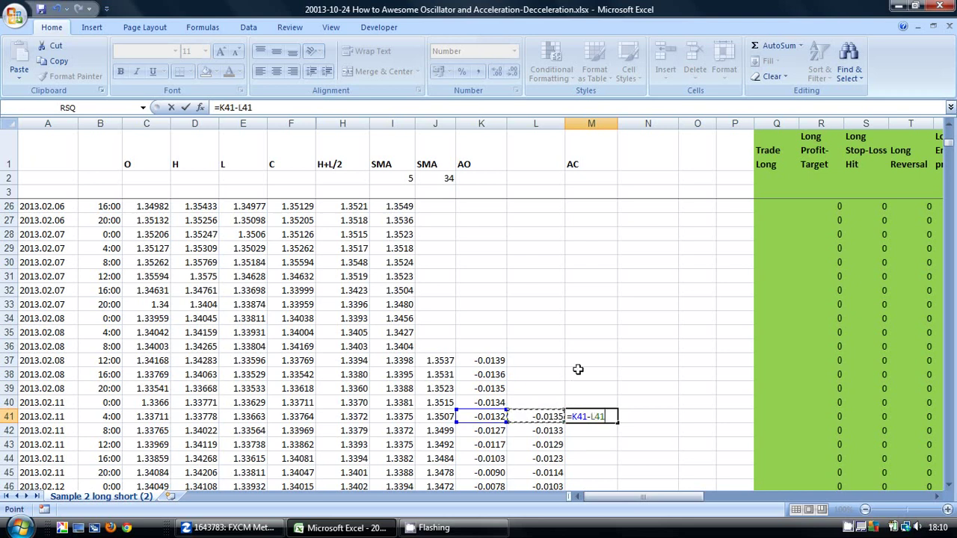
{"action": "key", "text": "Return"}
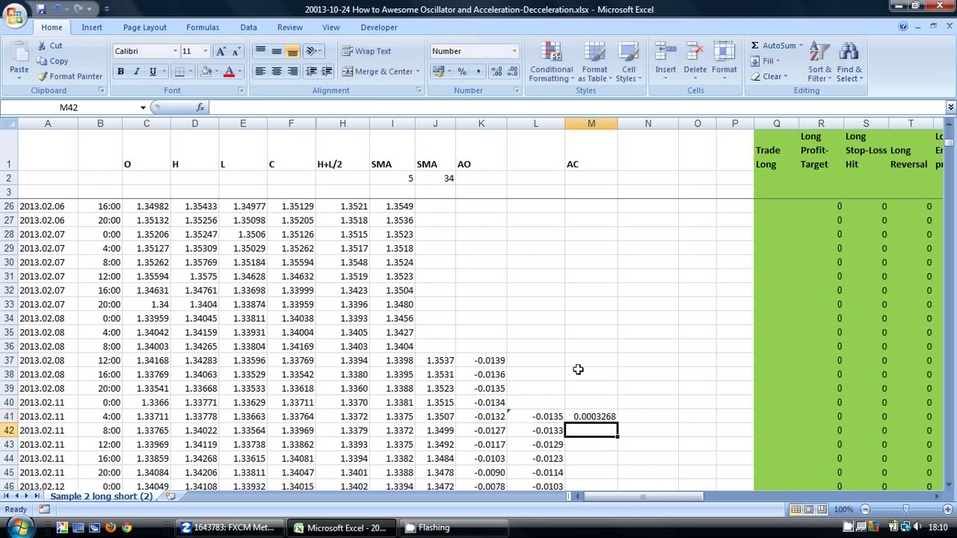
{"action": "left_click", "coordinate": [586, 417]}
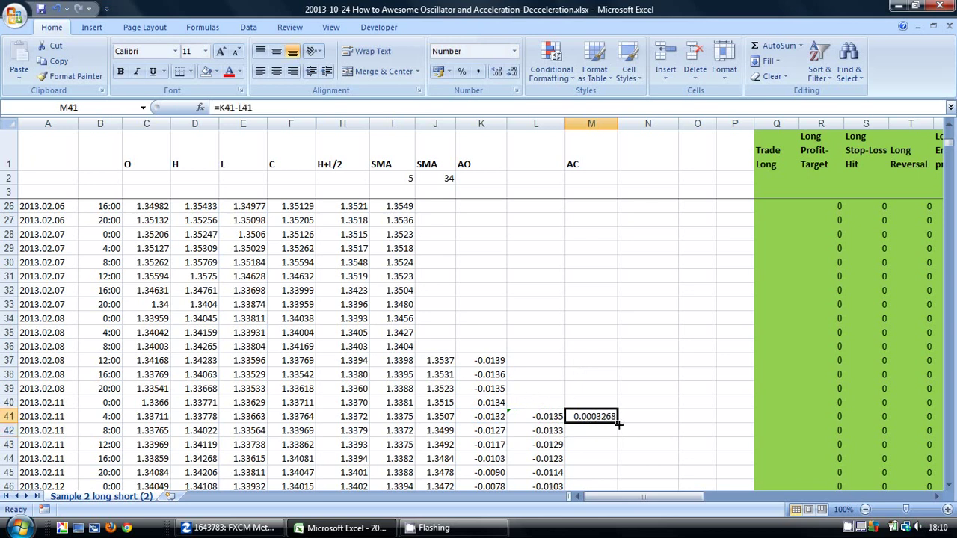
{"action": "left_click_drag", "start_coordinate": [617, 423], "coordinate": [618, 486]}
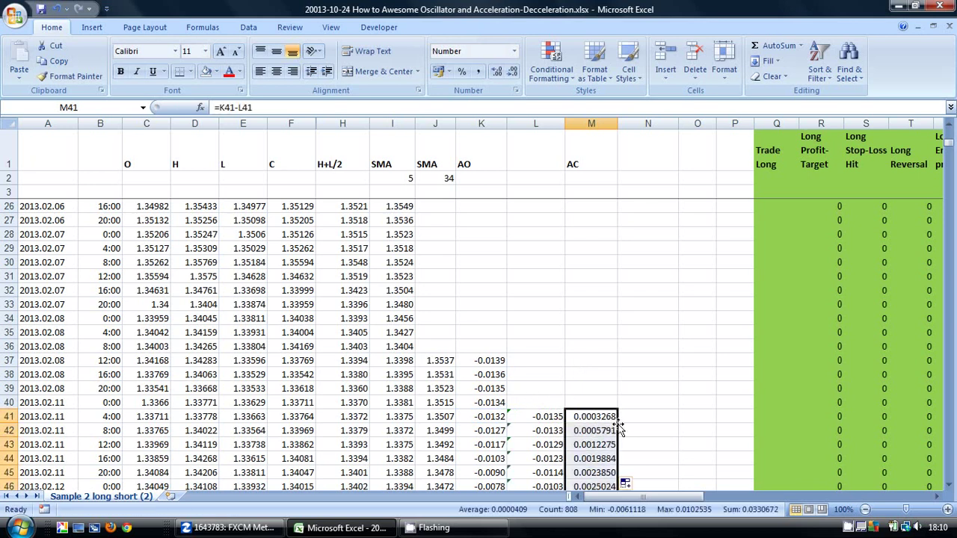
{"action": "left_click", "coordinate": [638, 390]}
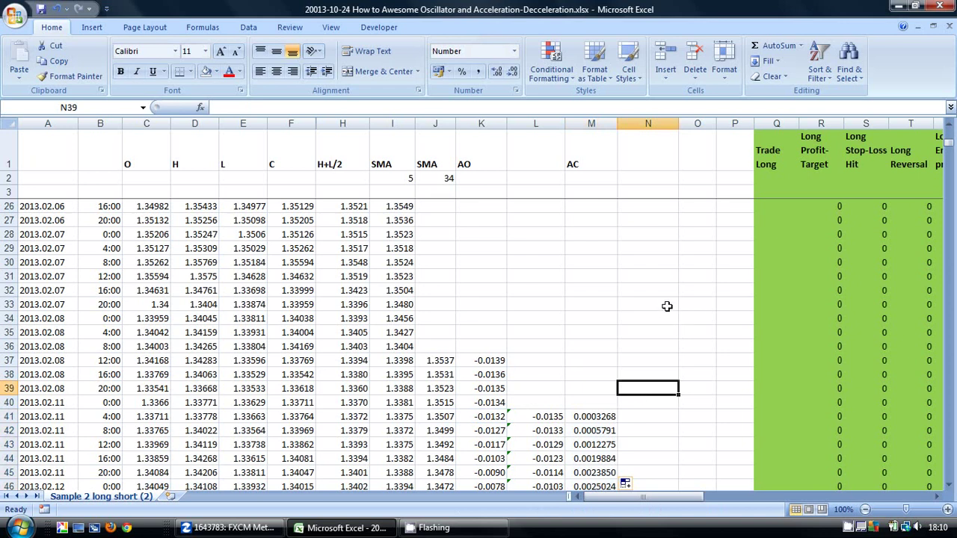